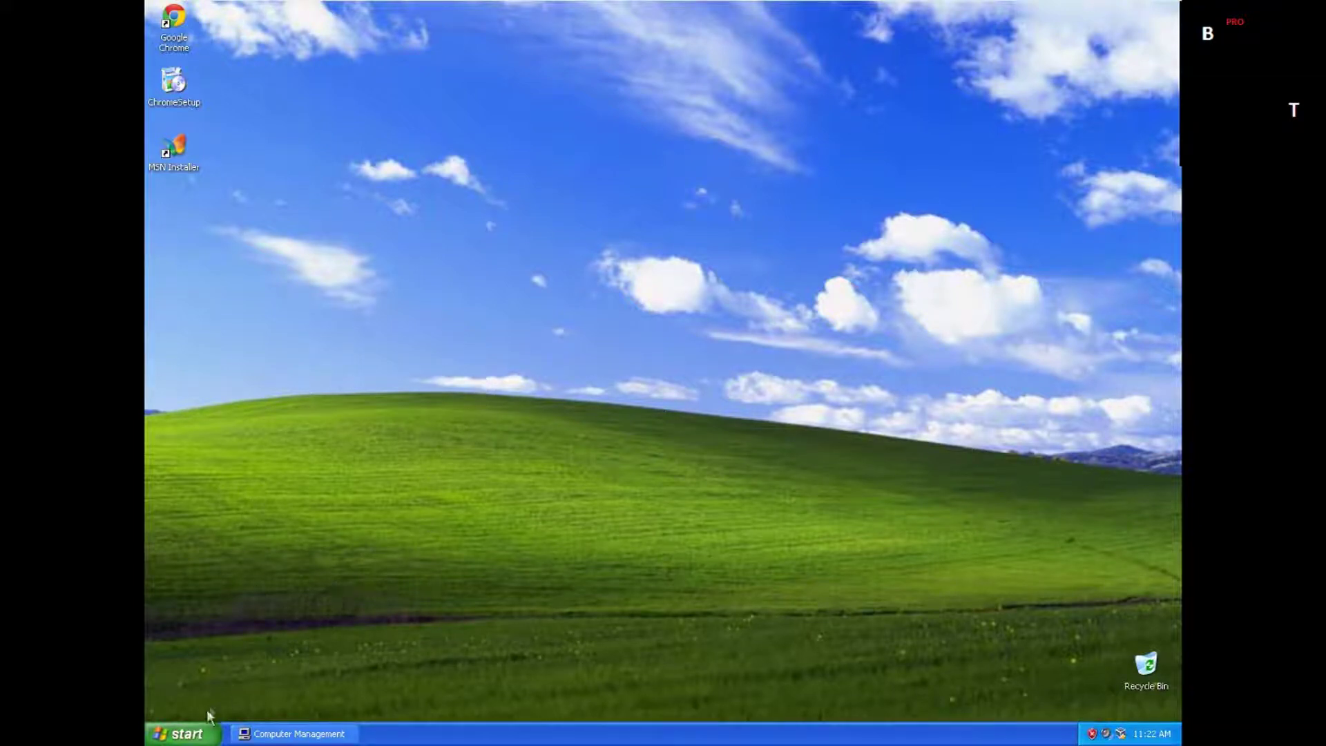
Open the Computer Management console to work with the computer's disks in Disk Management.
left_click(196, 735)
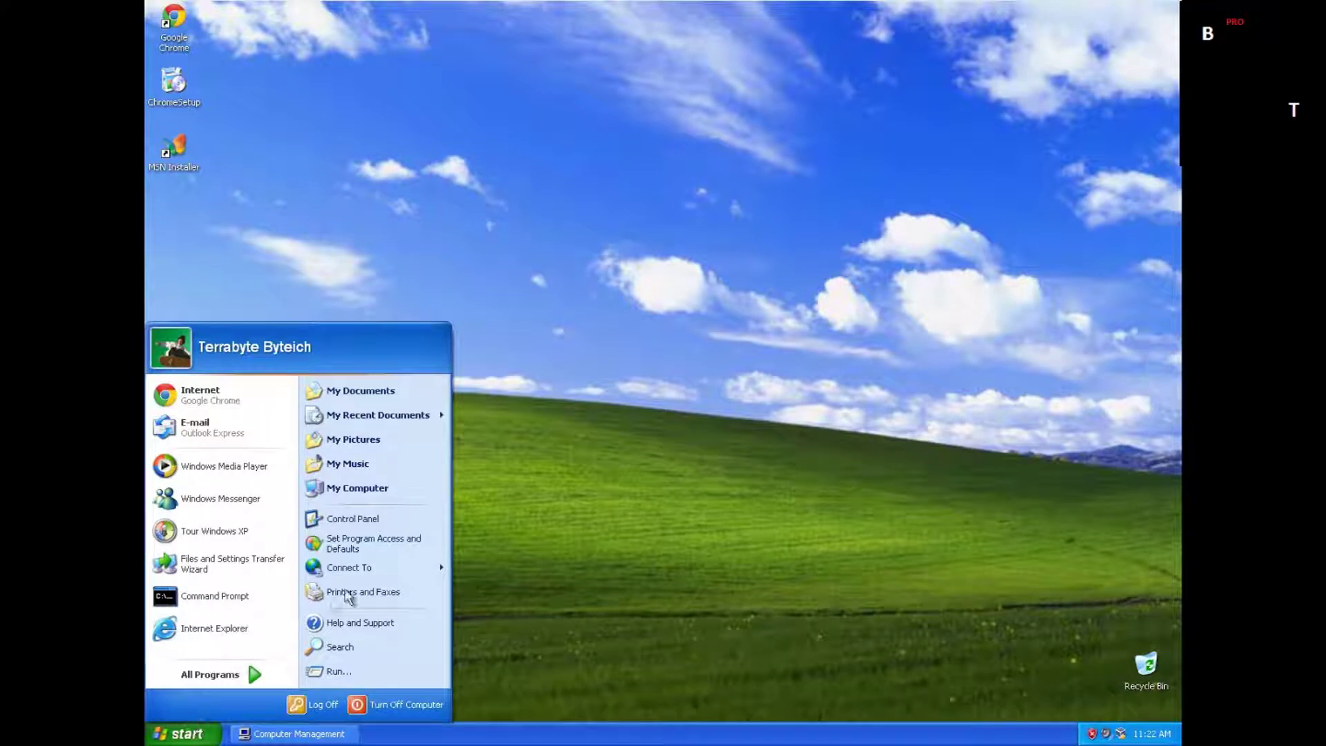
right_click(366, 495)
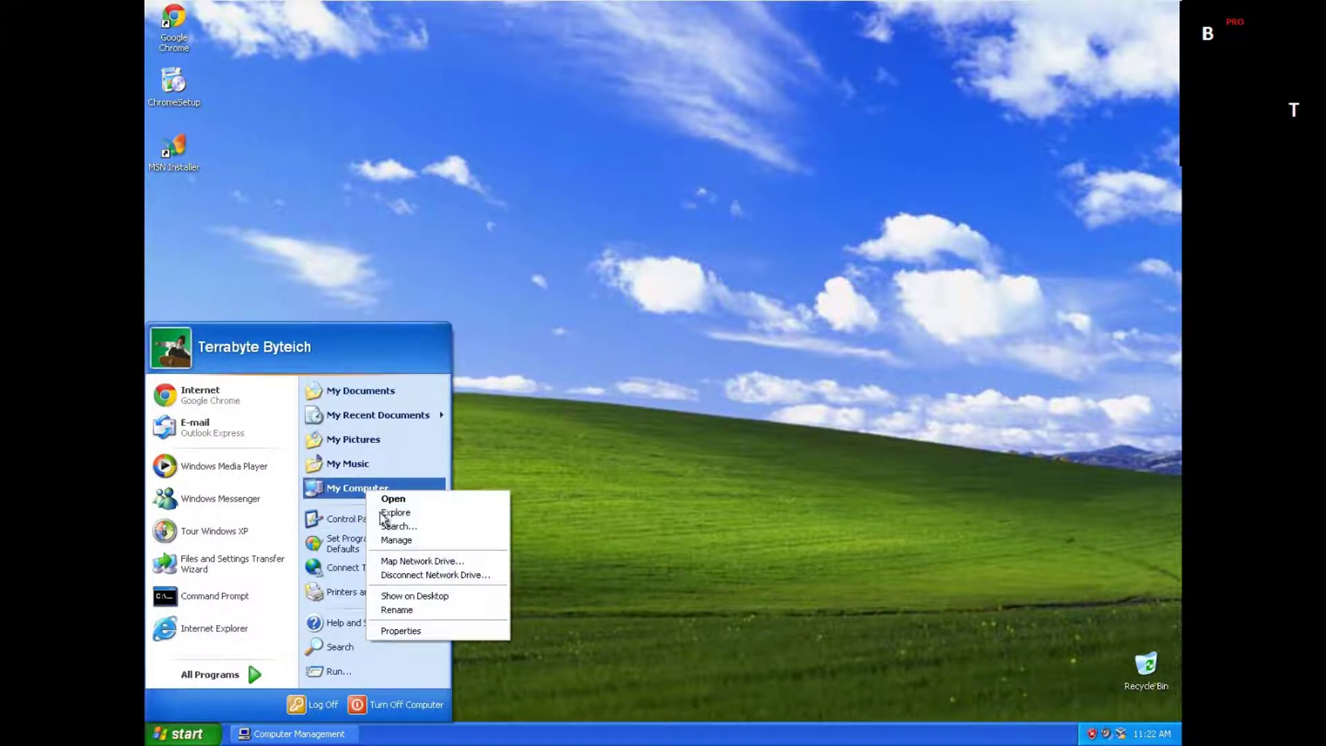
left_click(424, 541)
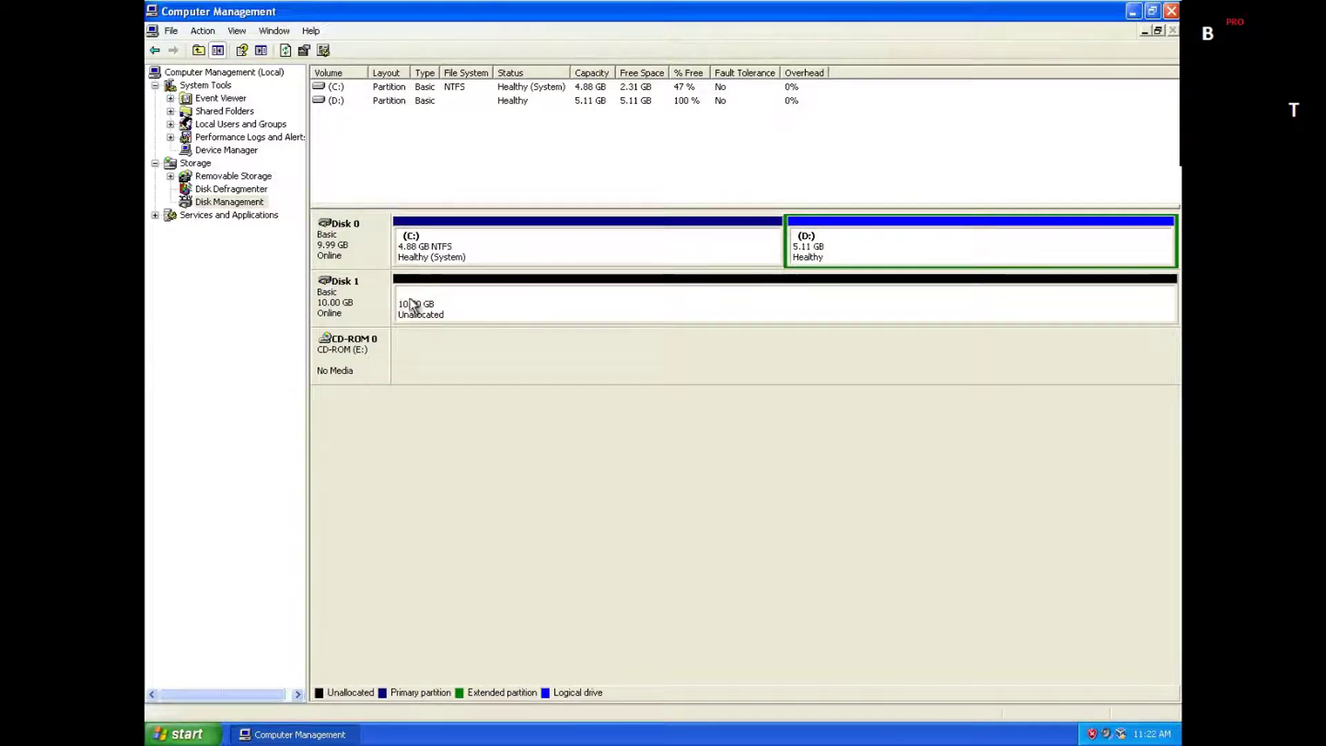
Start a new primary partition in Disk 1's unallocated space and set its size to 2048 MB.
right_click(465, 310)
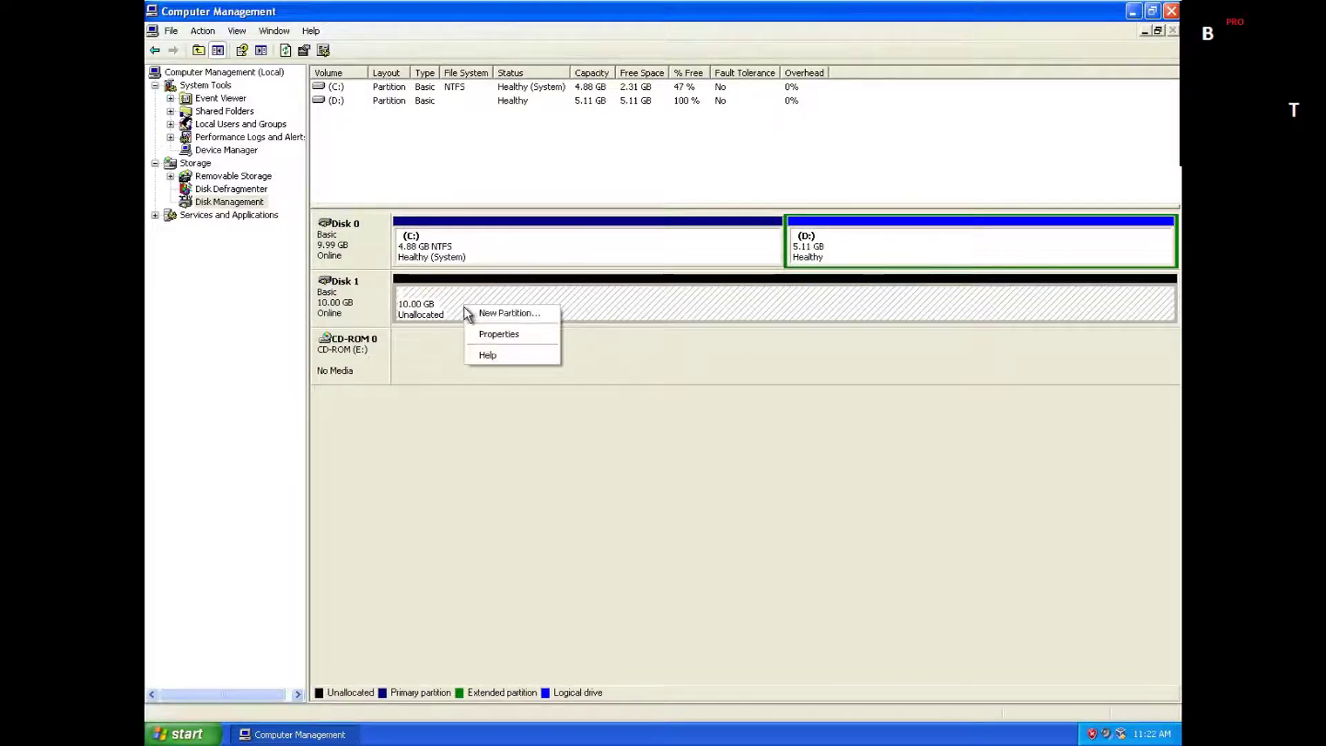
left_click(463, 442)
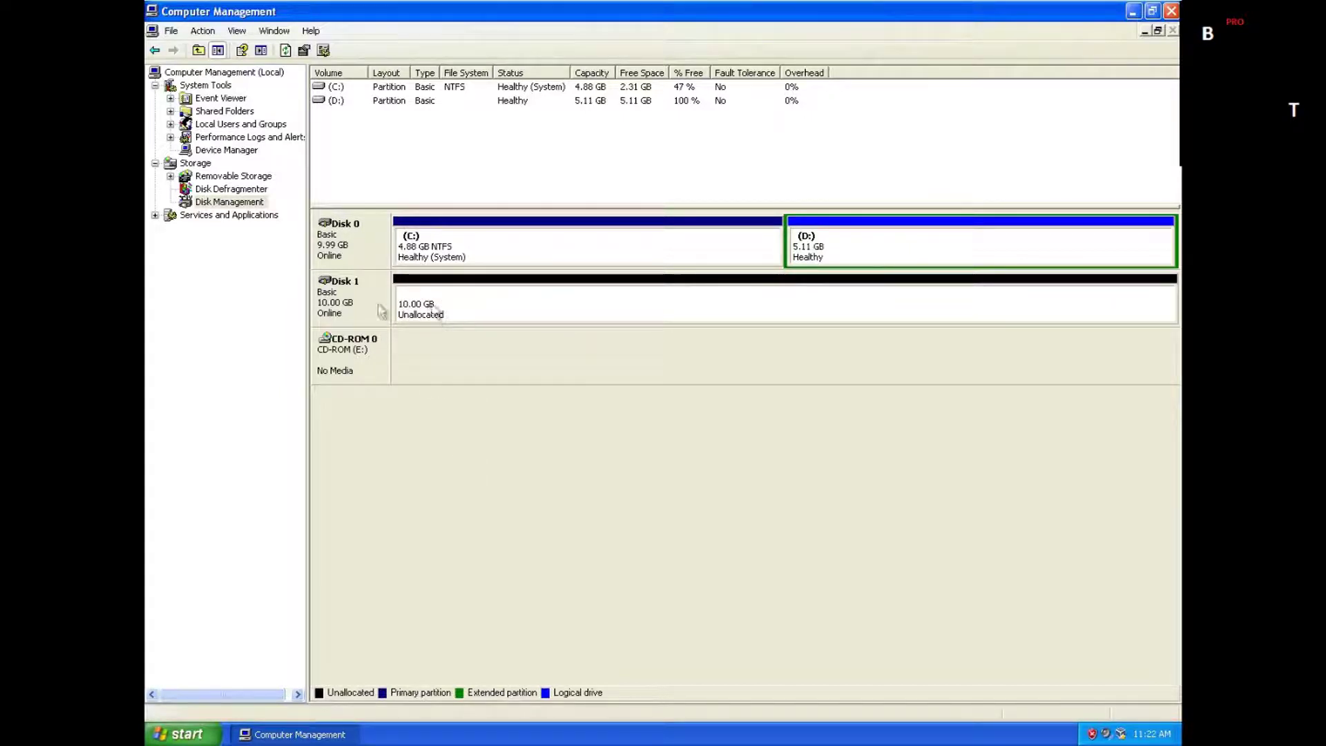
right_click(468, 313)
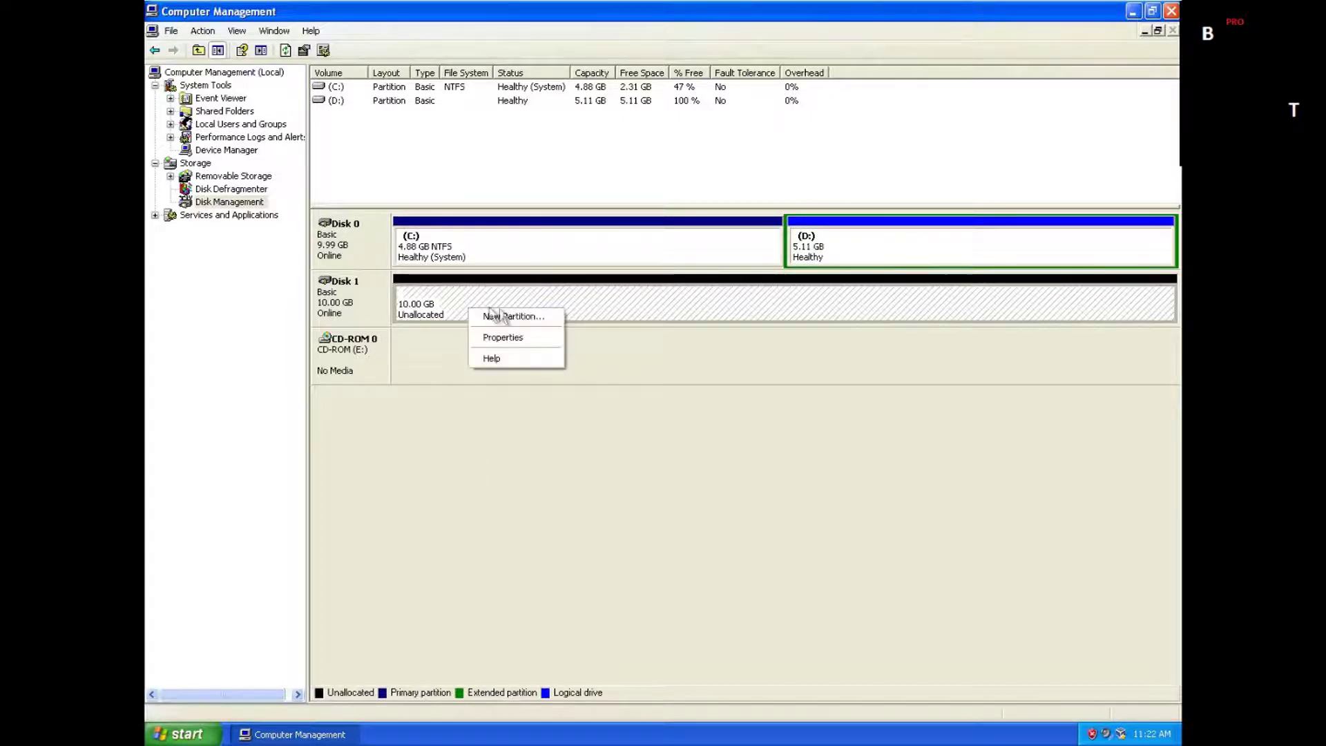
left_click(512, 317)
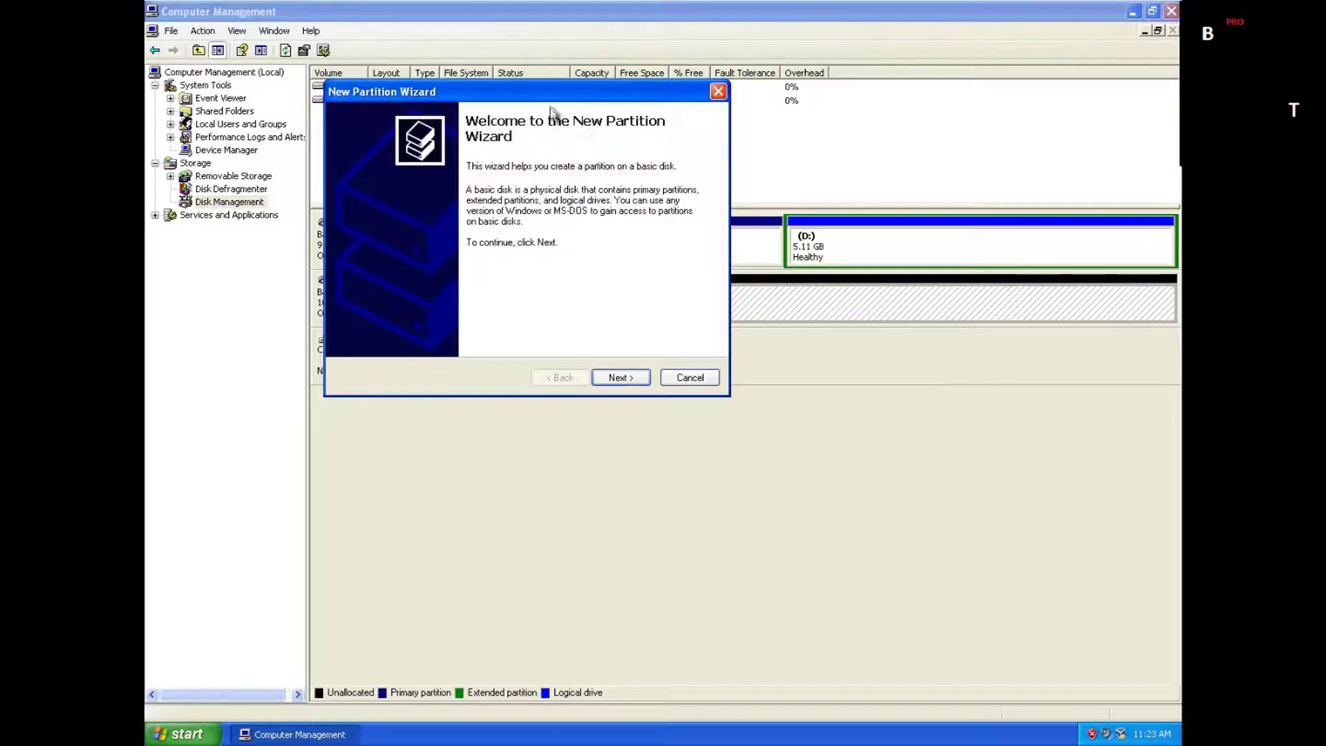
left_click(628, 376)
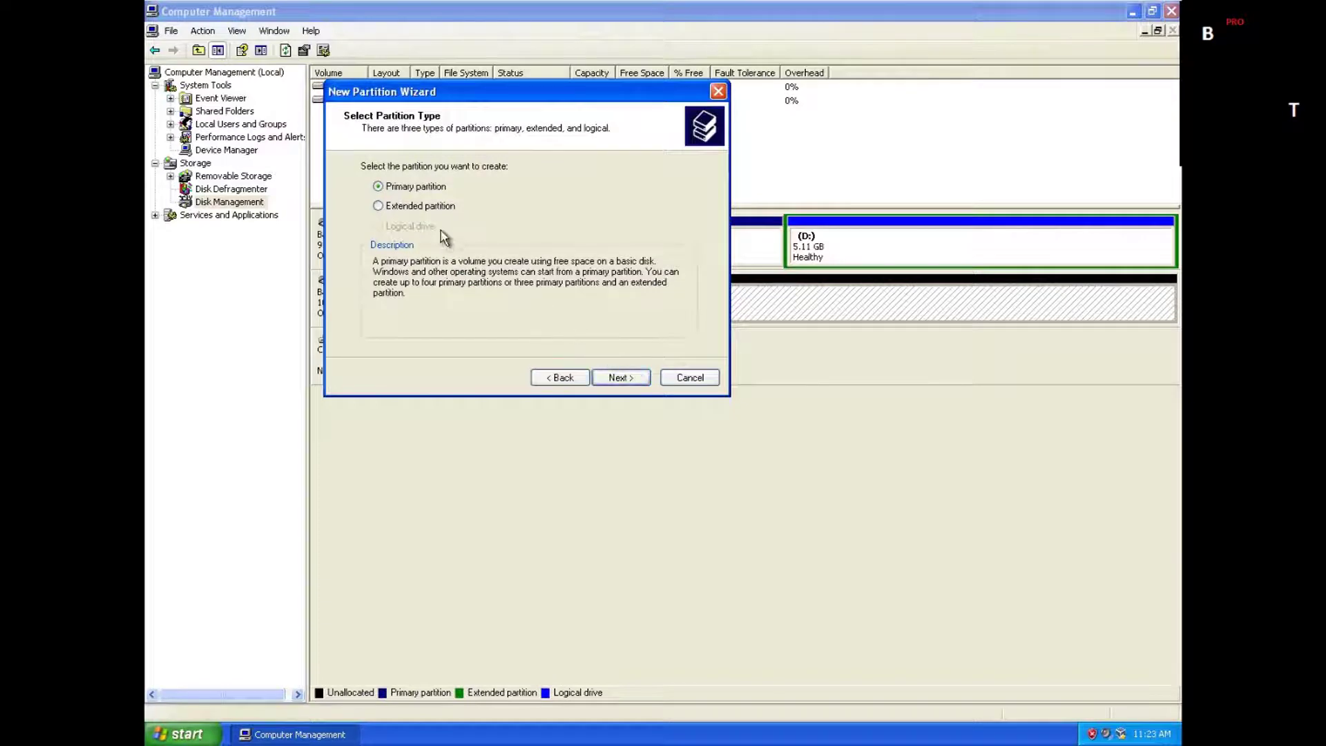
left_click(636, 378)
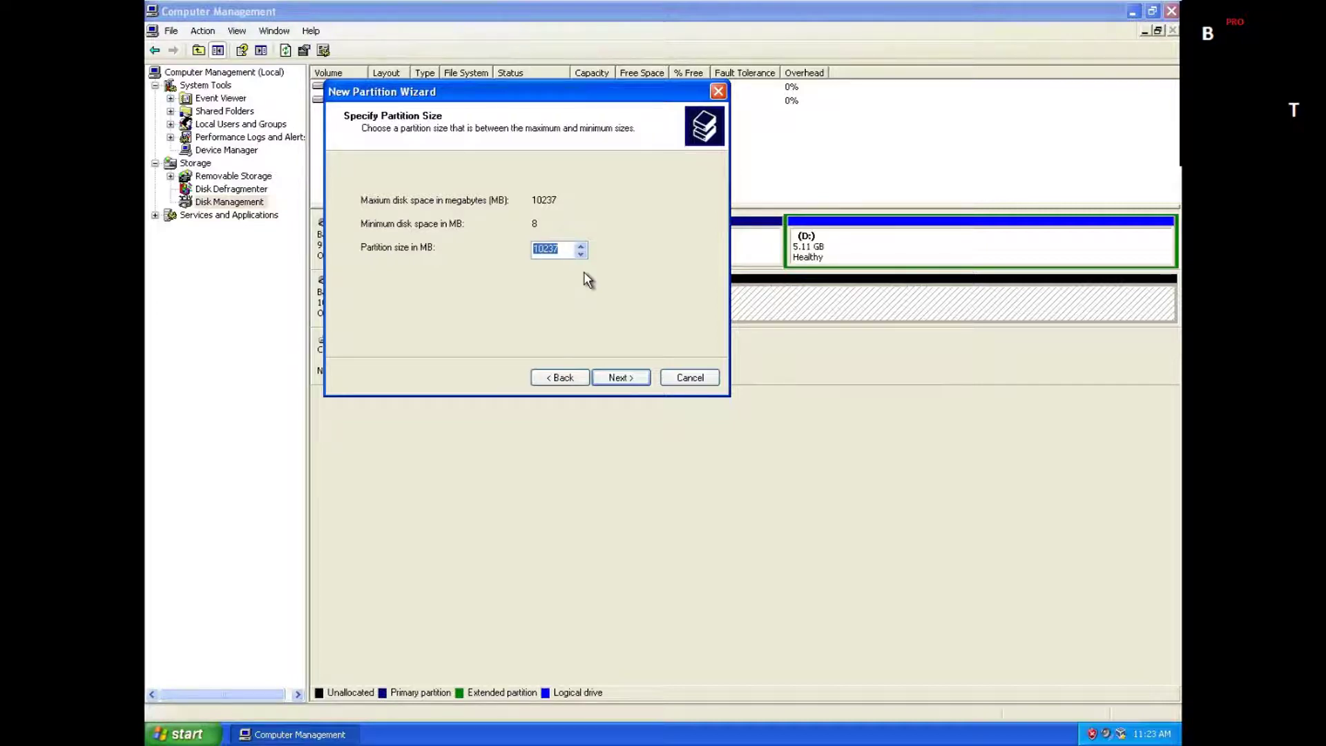
type("2048")
left_click(617, 380)
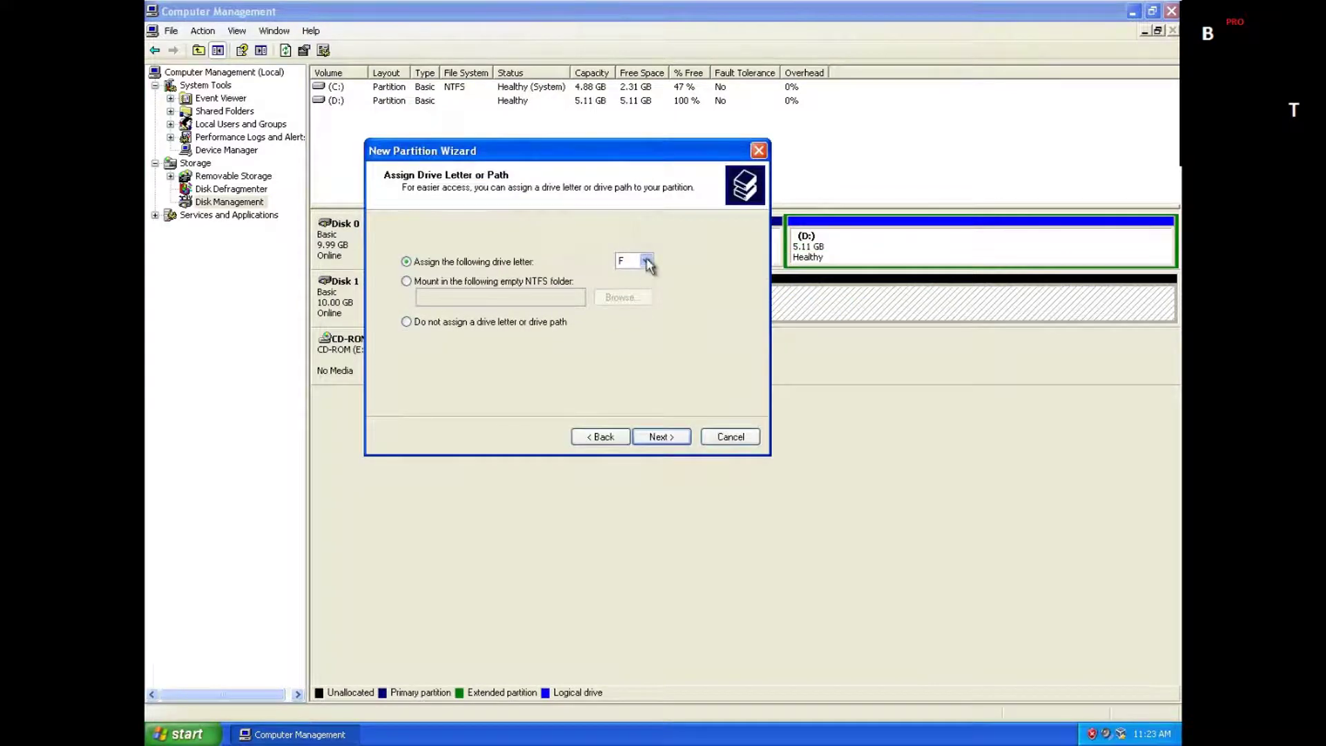
Assign drive letter F to the new partition and continue to the format settings.
left_click(647, 261)
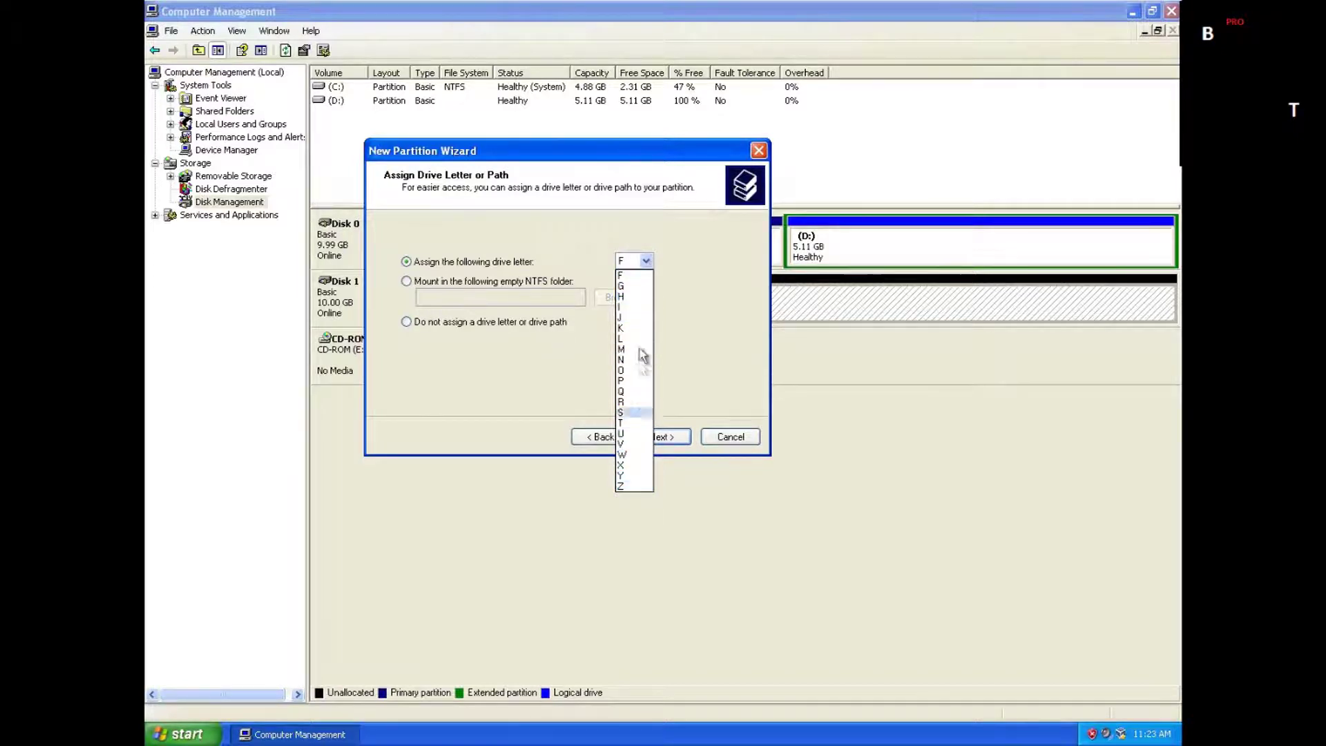
left_click(628, 274)
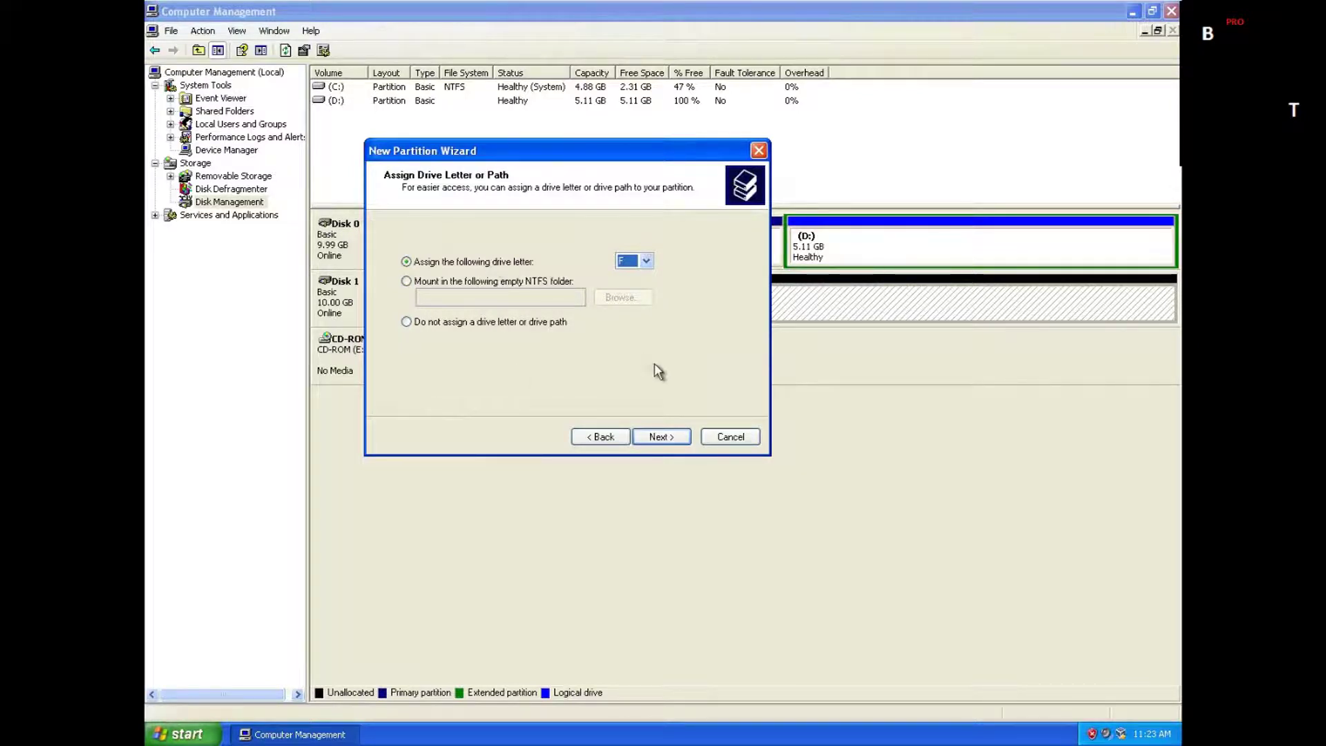
left_click(671, 436)
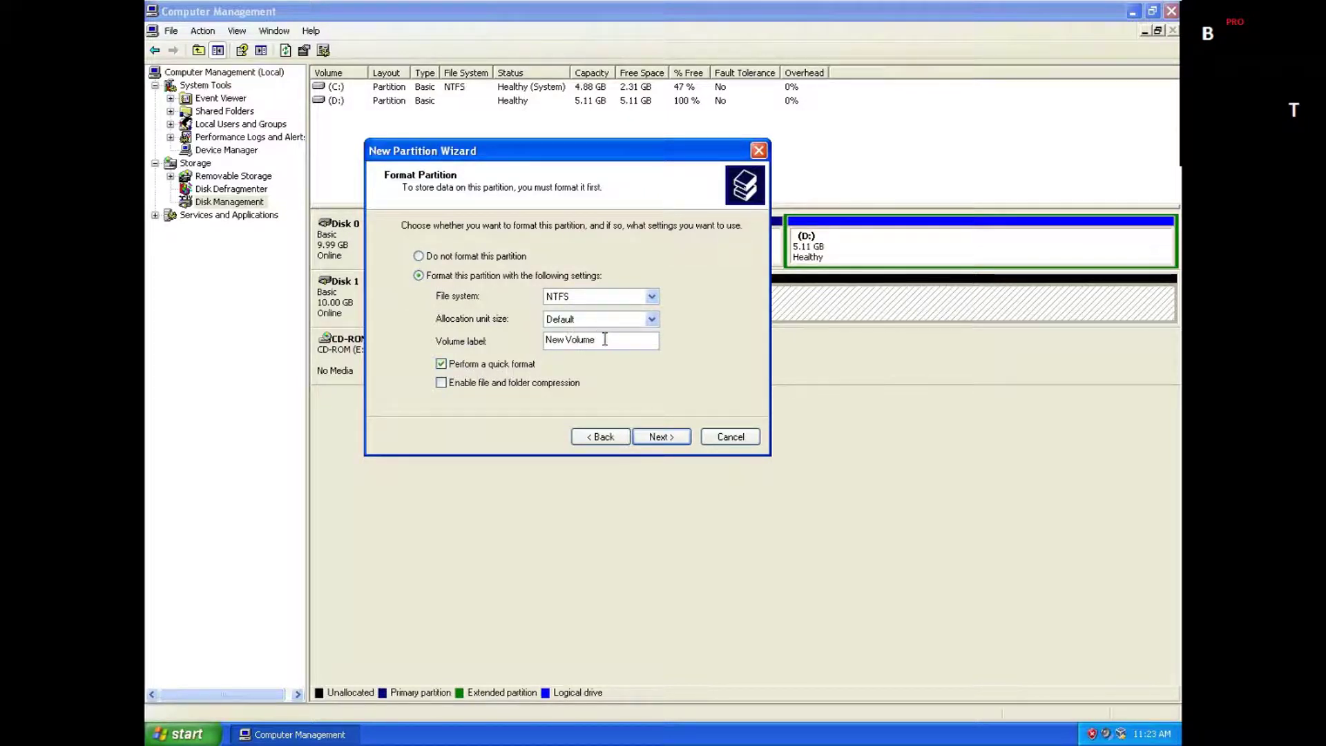
Choose NTFS as the new partition's file system with the Default allocation unit size.
left_click(573, 296)
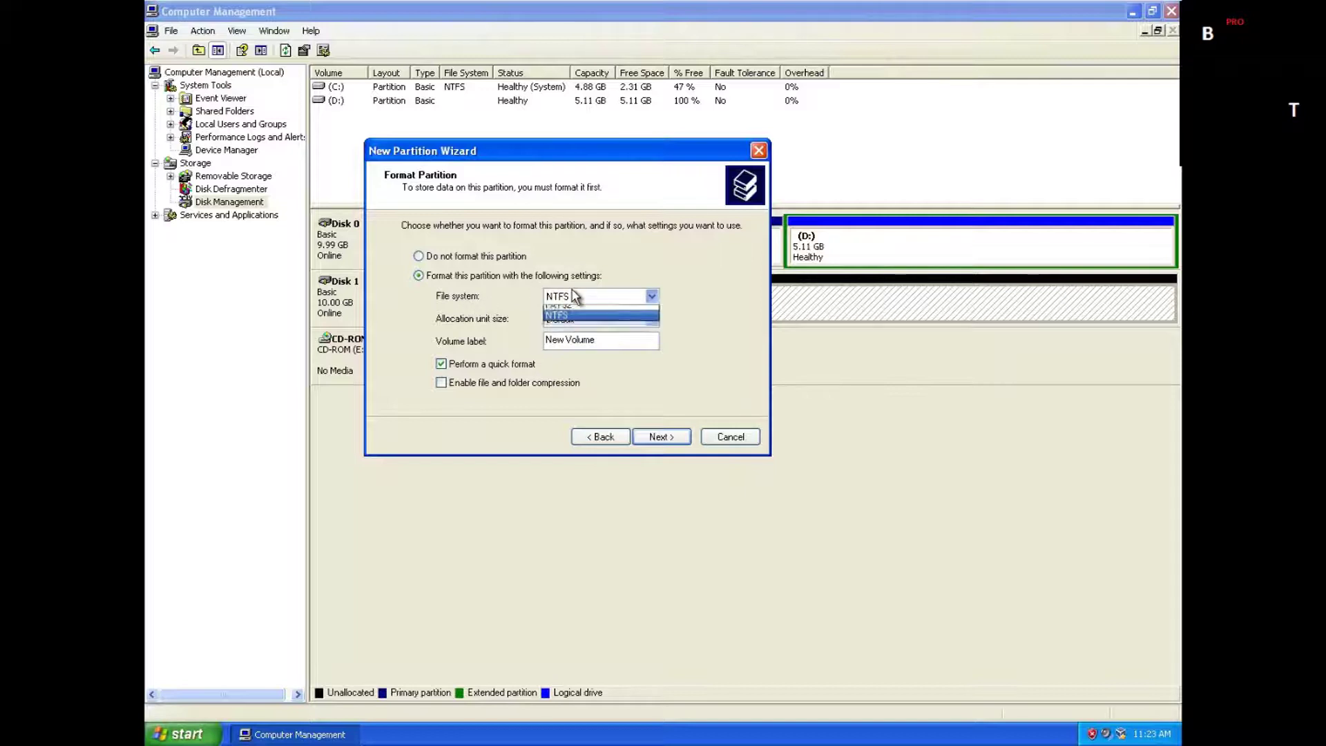
left_click(575, 309)
left_click(576, 319)
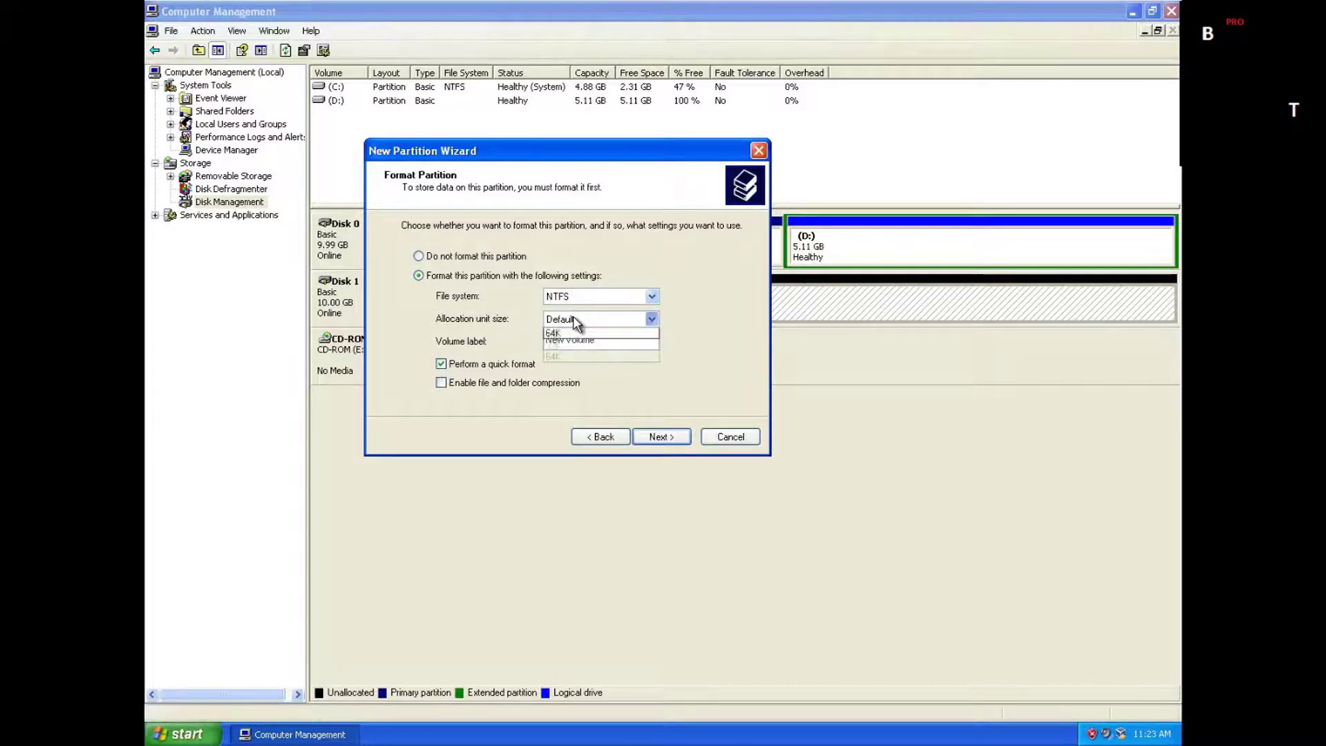
left_click(575, 333)
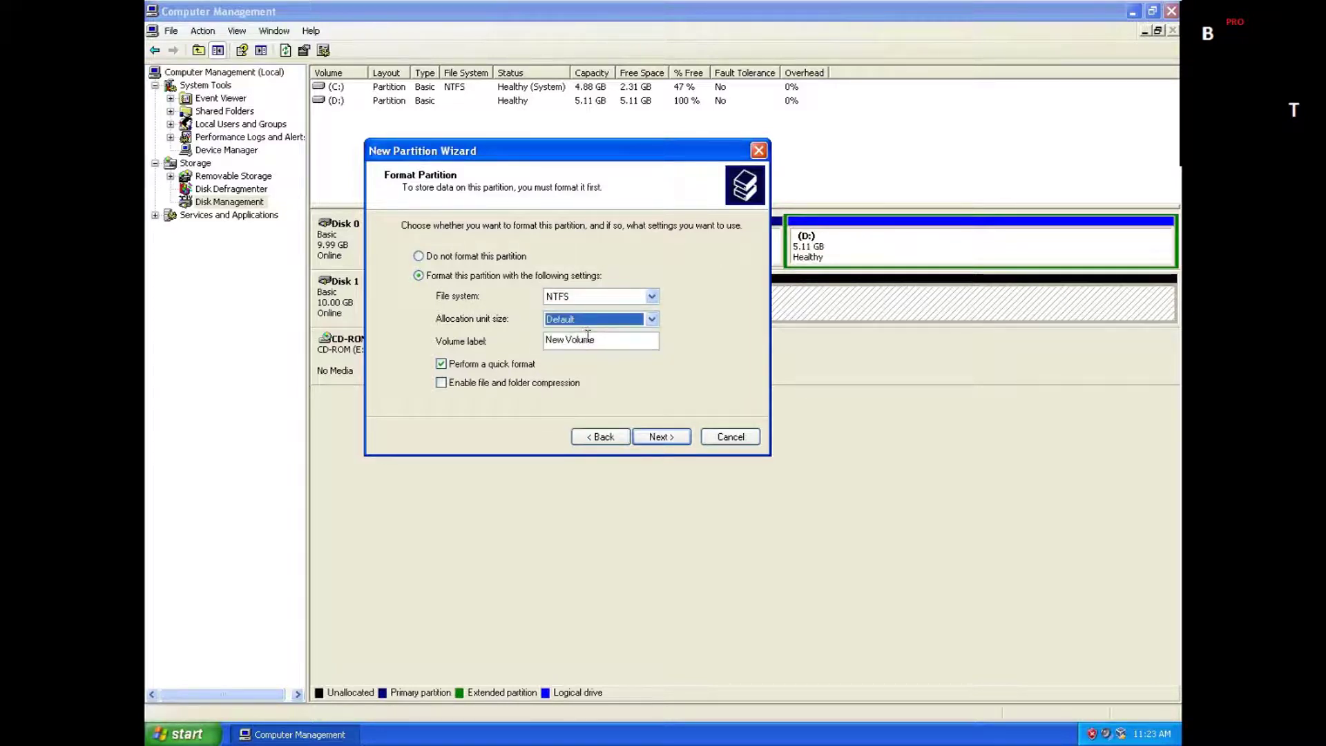
Set the volume label to YouTube and complete the wizard to create and format the partition.
key("Tab")
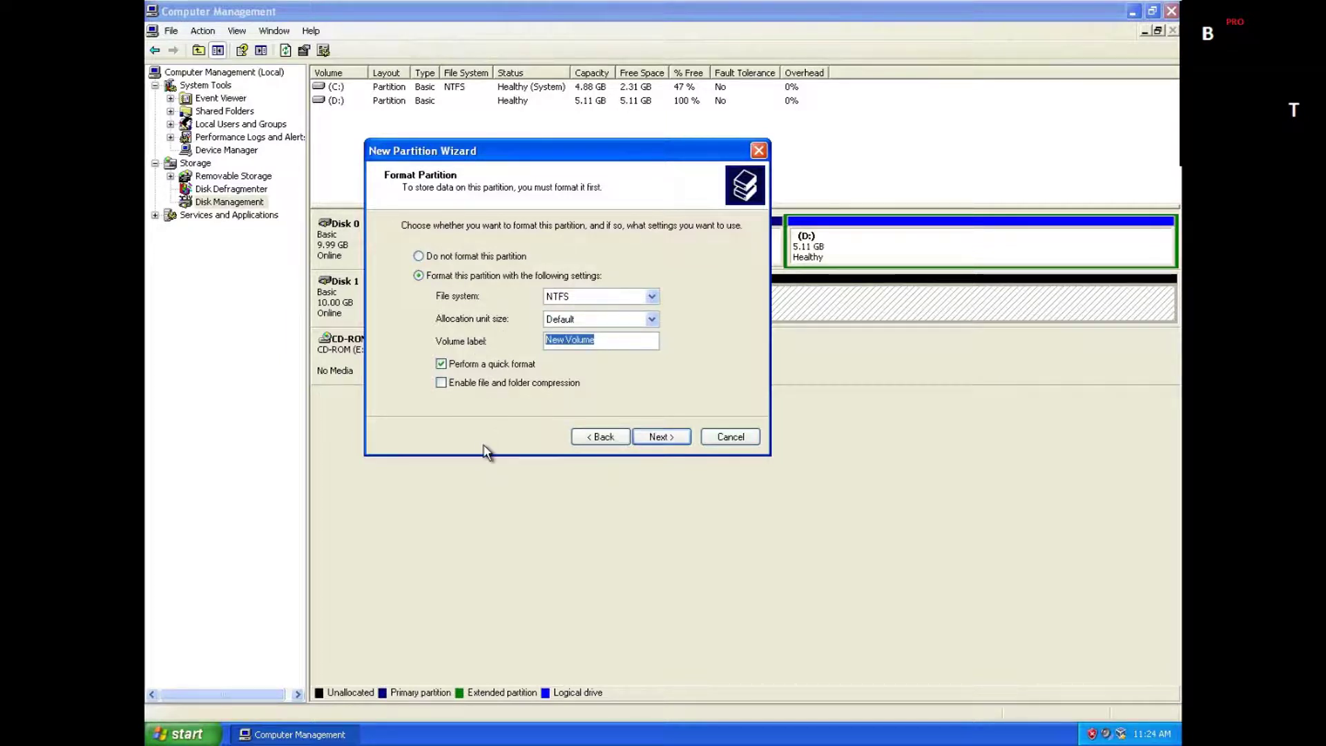
type("Tes")
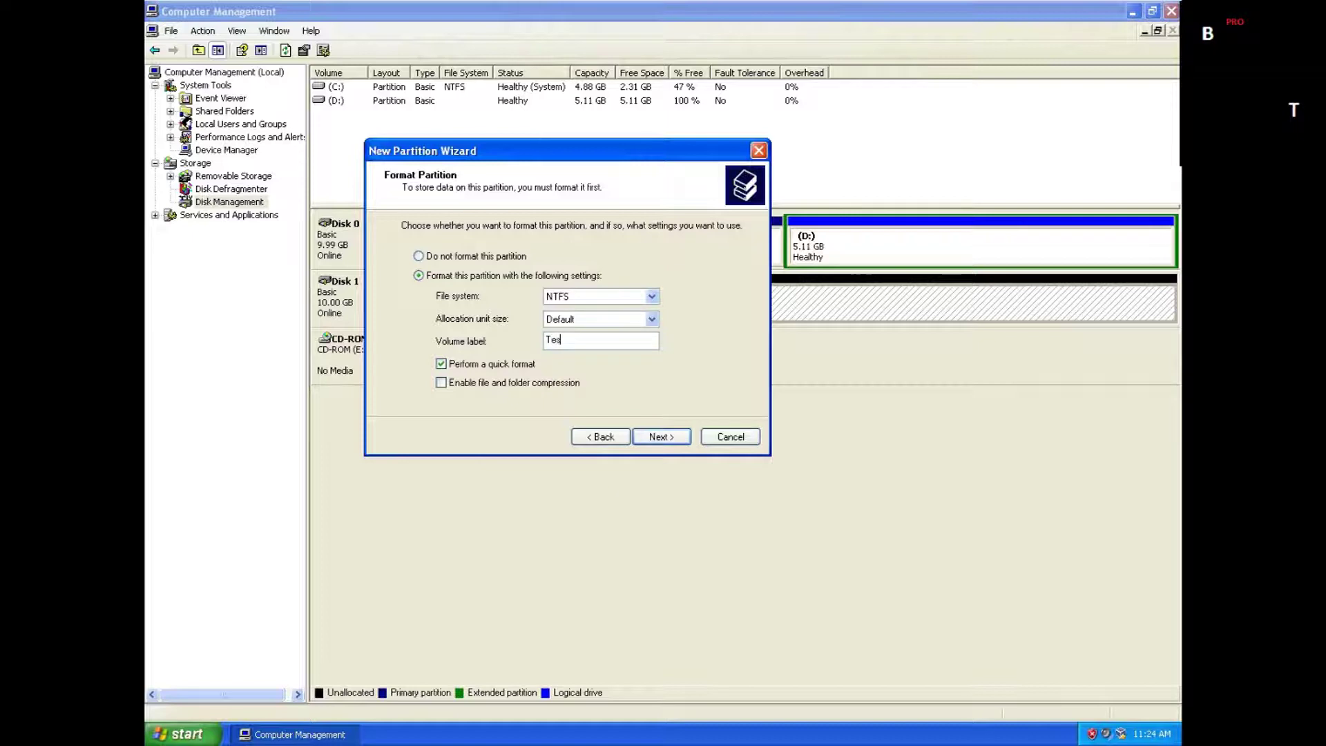
key("BackSpace")
type("Zo")
key("BackSpace")
key("BackSpace")
key("BackSpace")
type("YouTub")
left_click(660, 441)
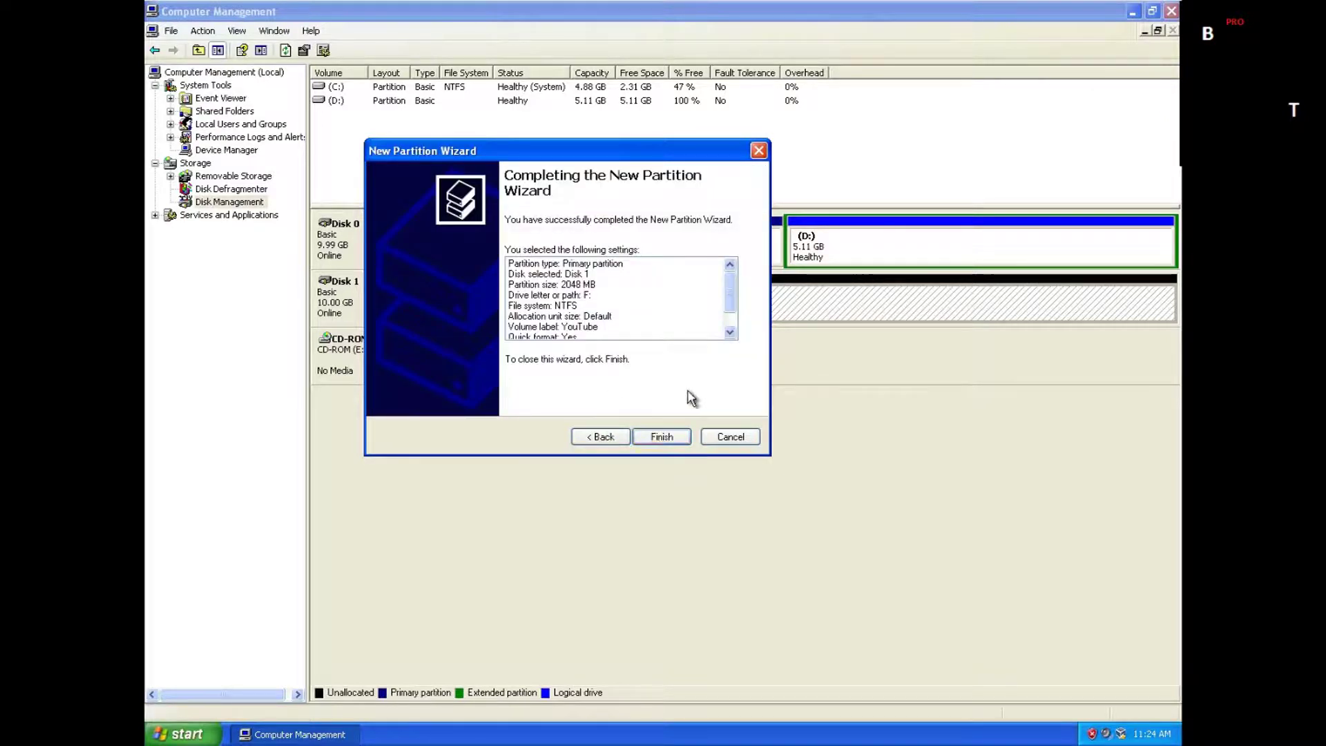
left_click(663, 435)
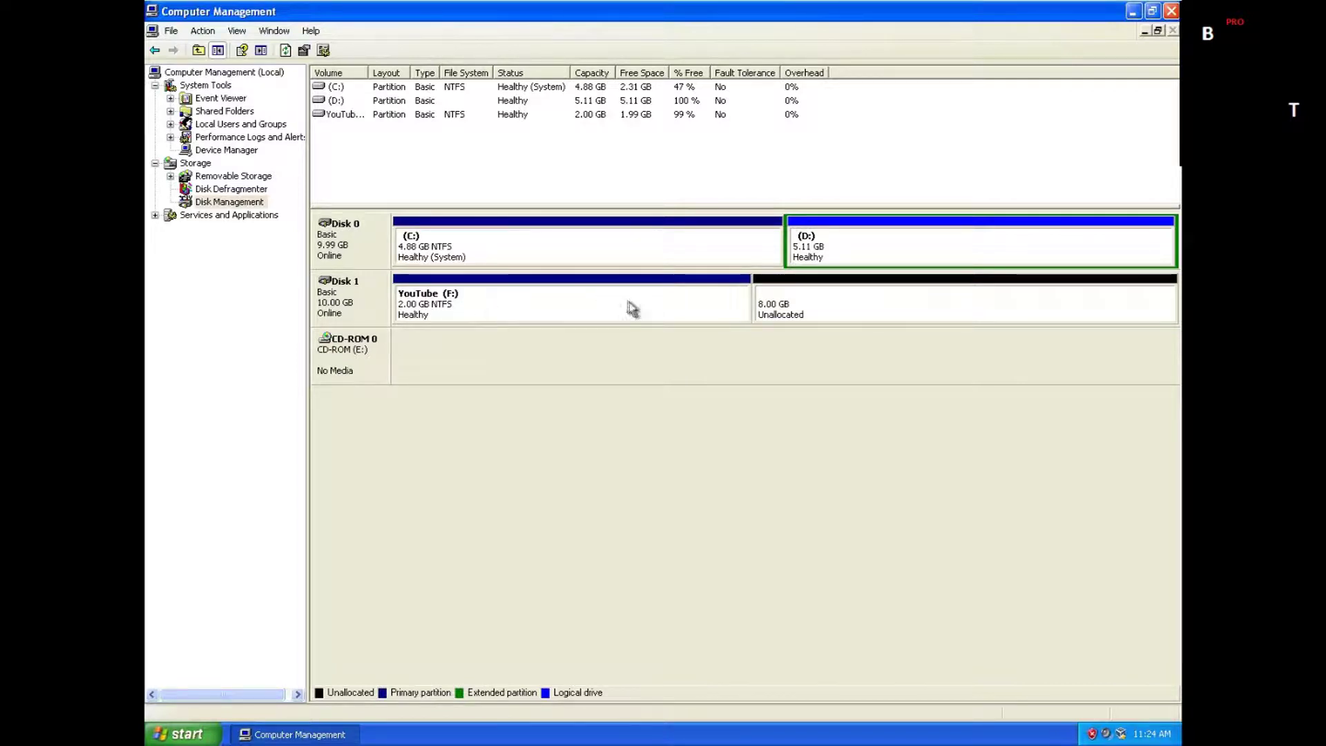
Close Computer Management and restart the computer.
left_click(1171, 10)
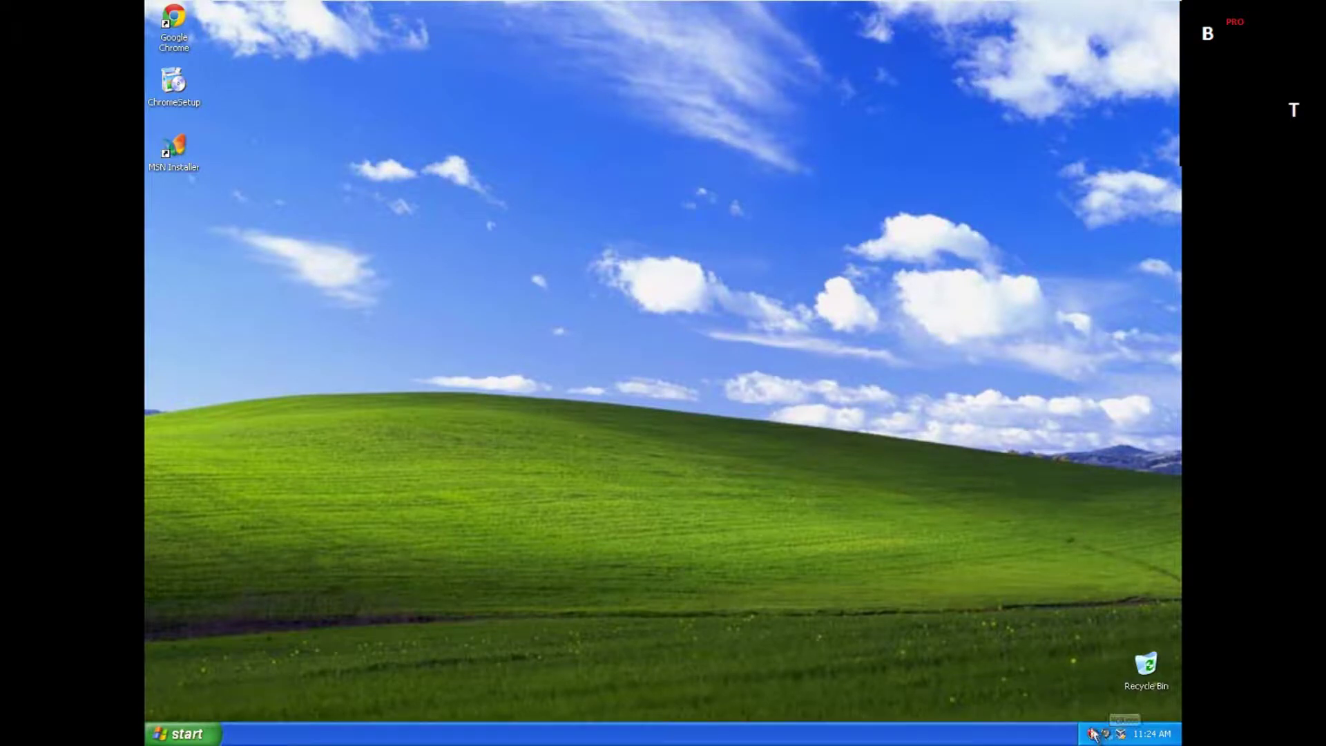
left_click(186, 733)
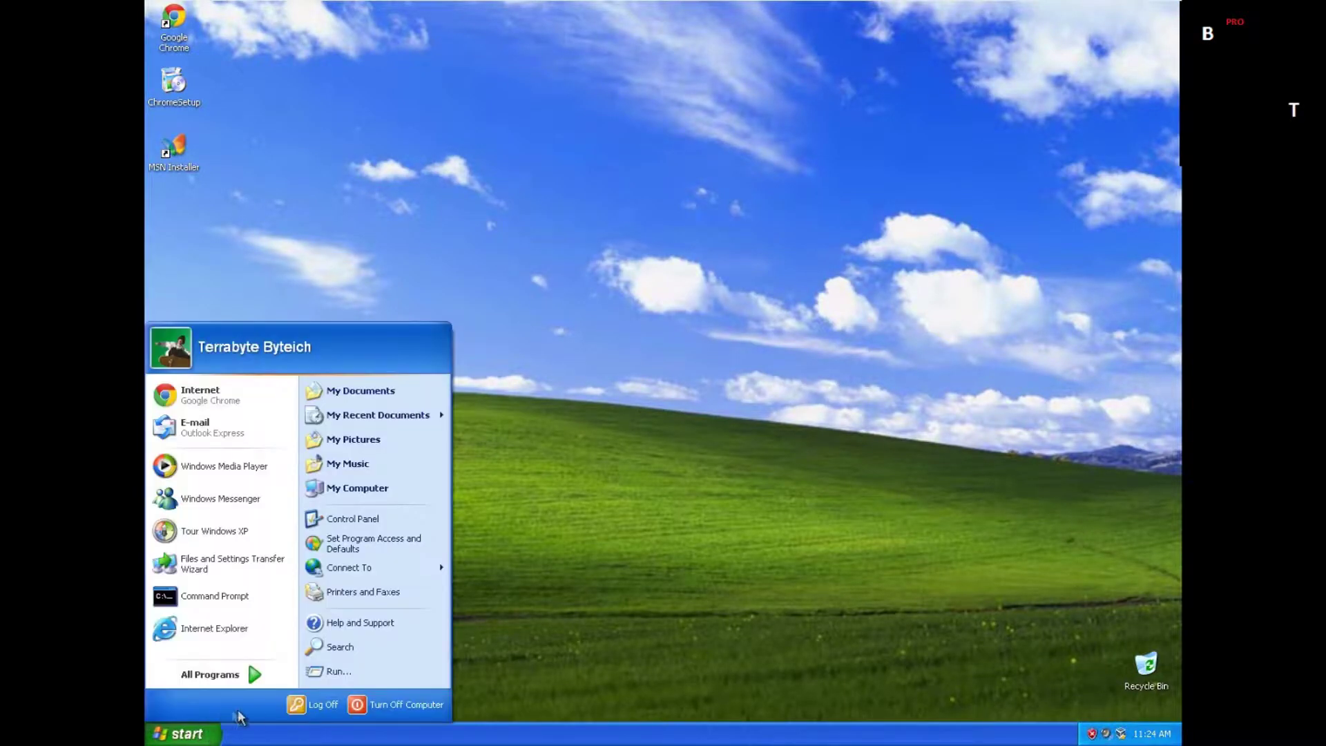
left_click(428, 704)
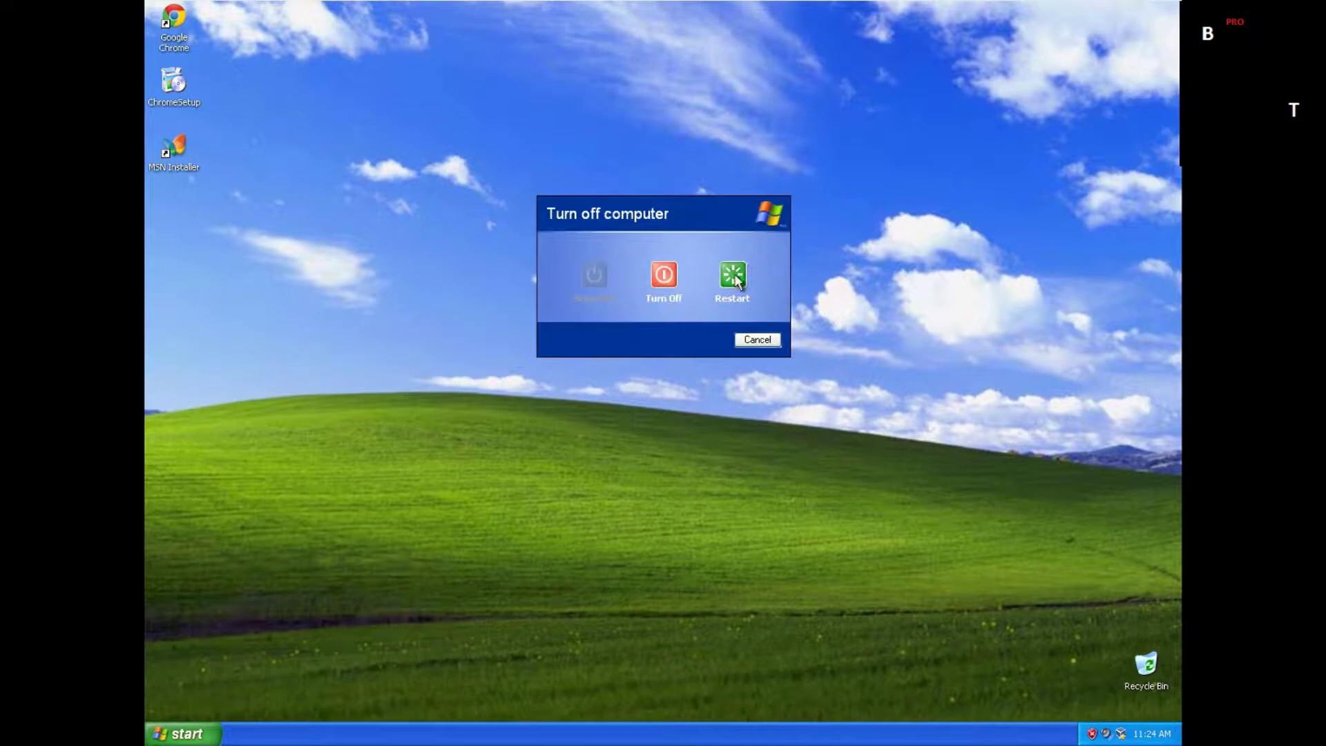
left_click(734, 276)
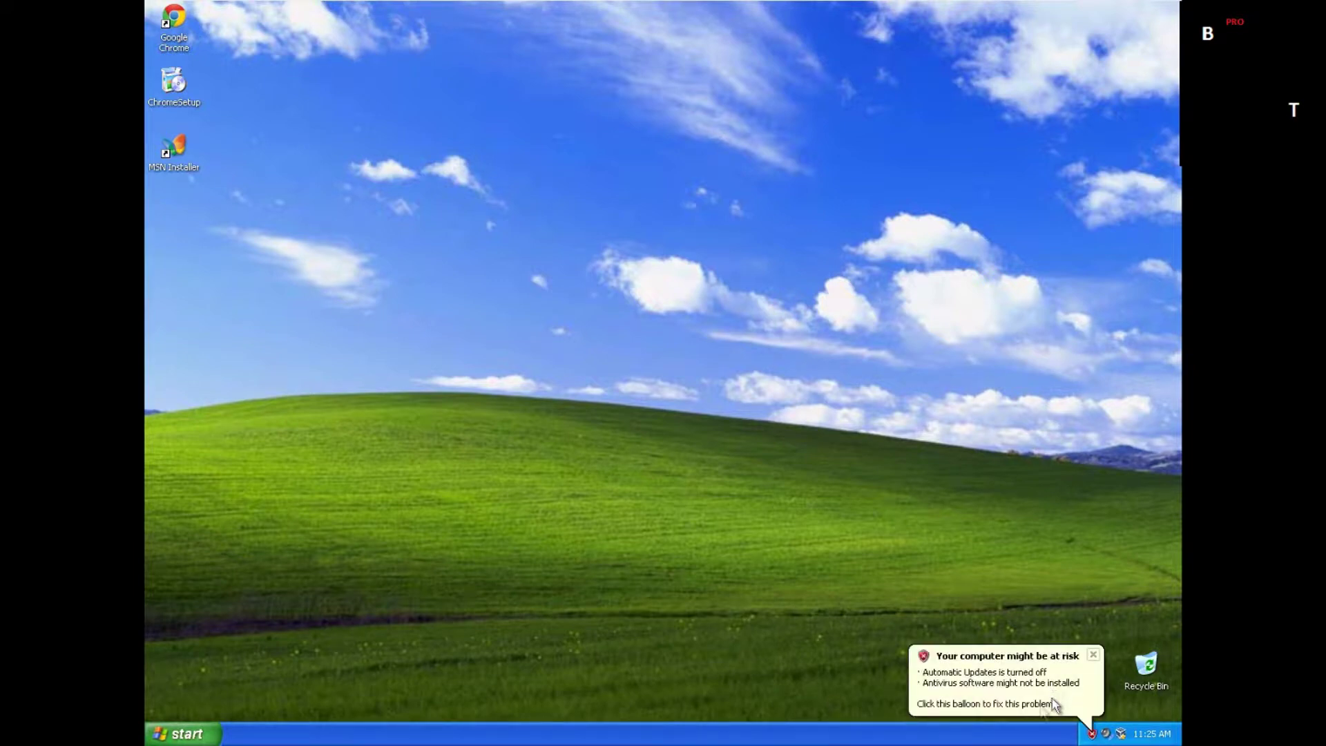
Dismiss the security alert and open My Computer in a maximized window to check for the new YouTube (F:) drive.
left_click(1097, 656)
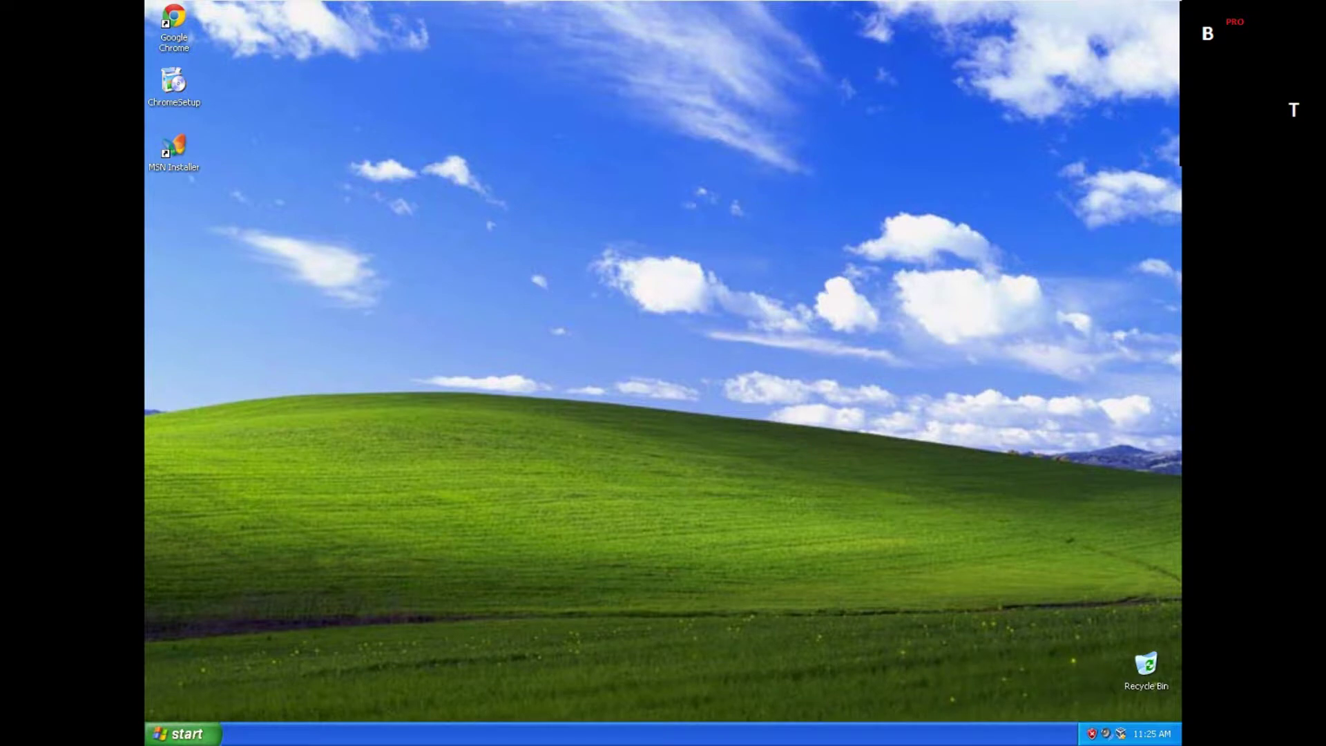
left_click(165, 737)
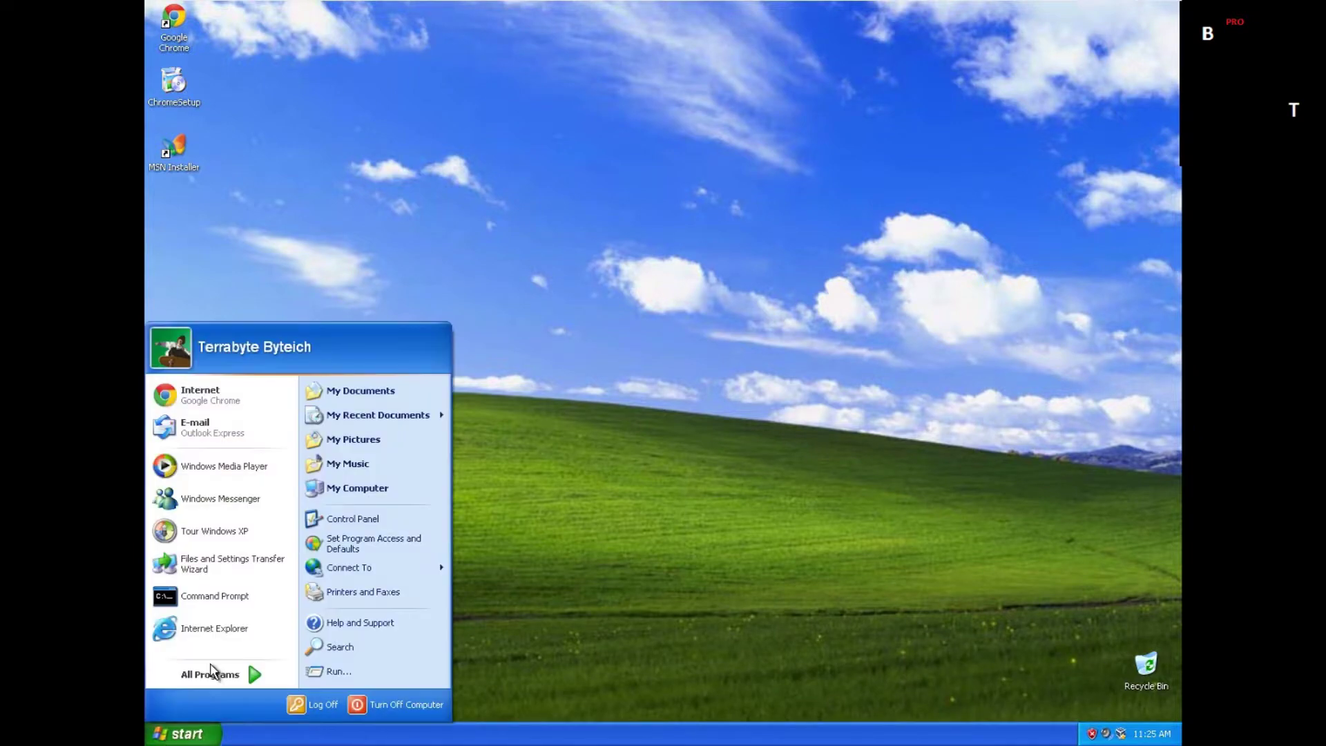
left_click(368, 492)
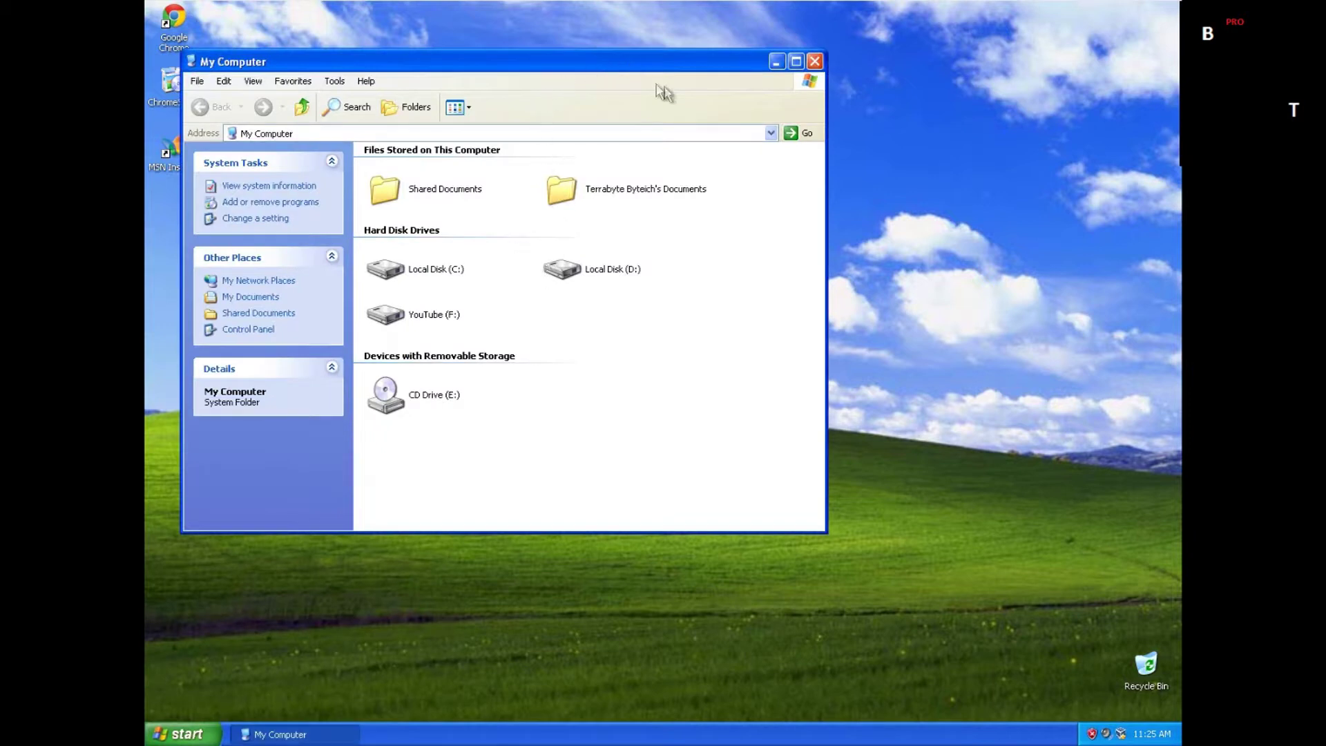
left_click(795, 61)
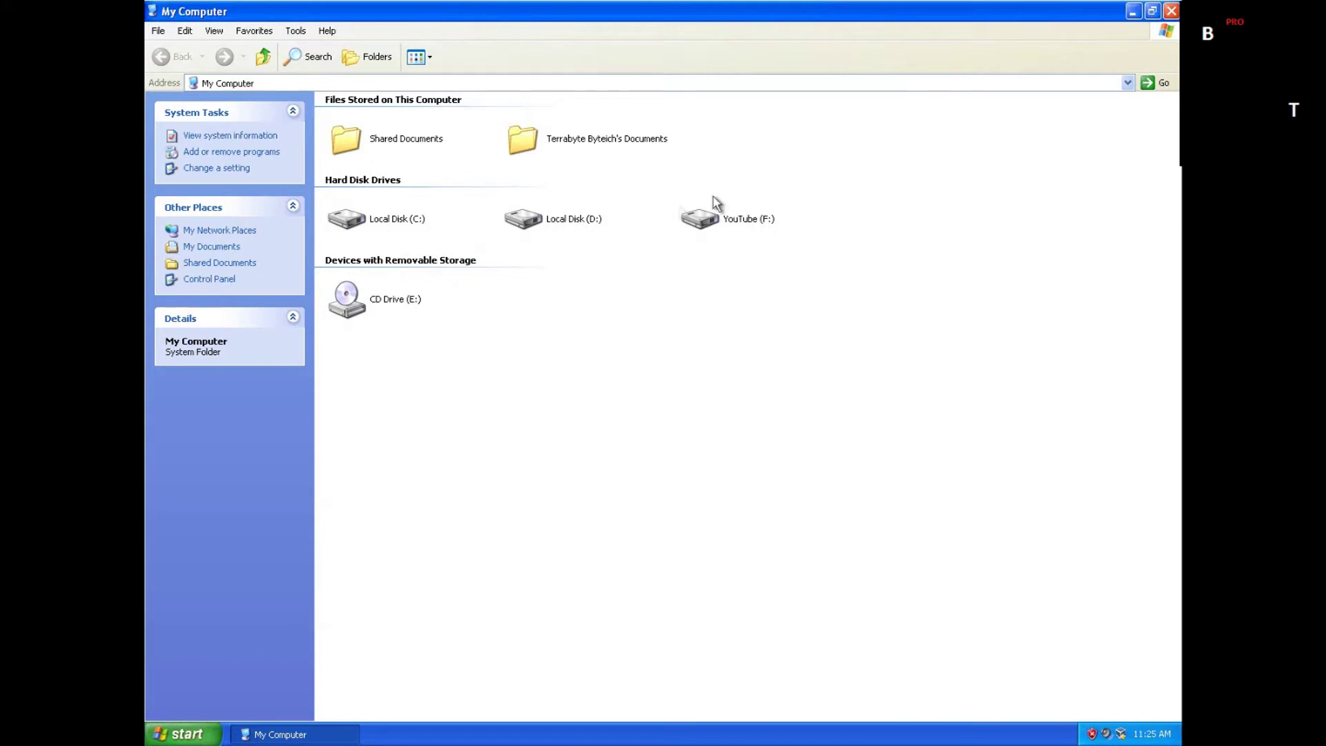
mouse_move(707, 228)
left_click(883, 661)
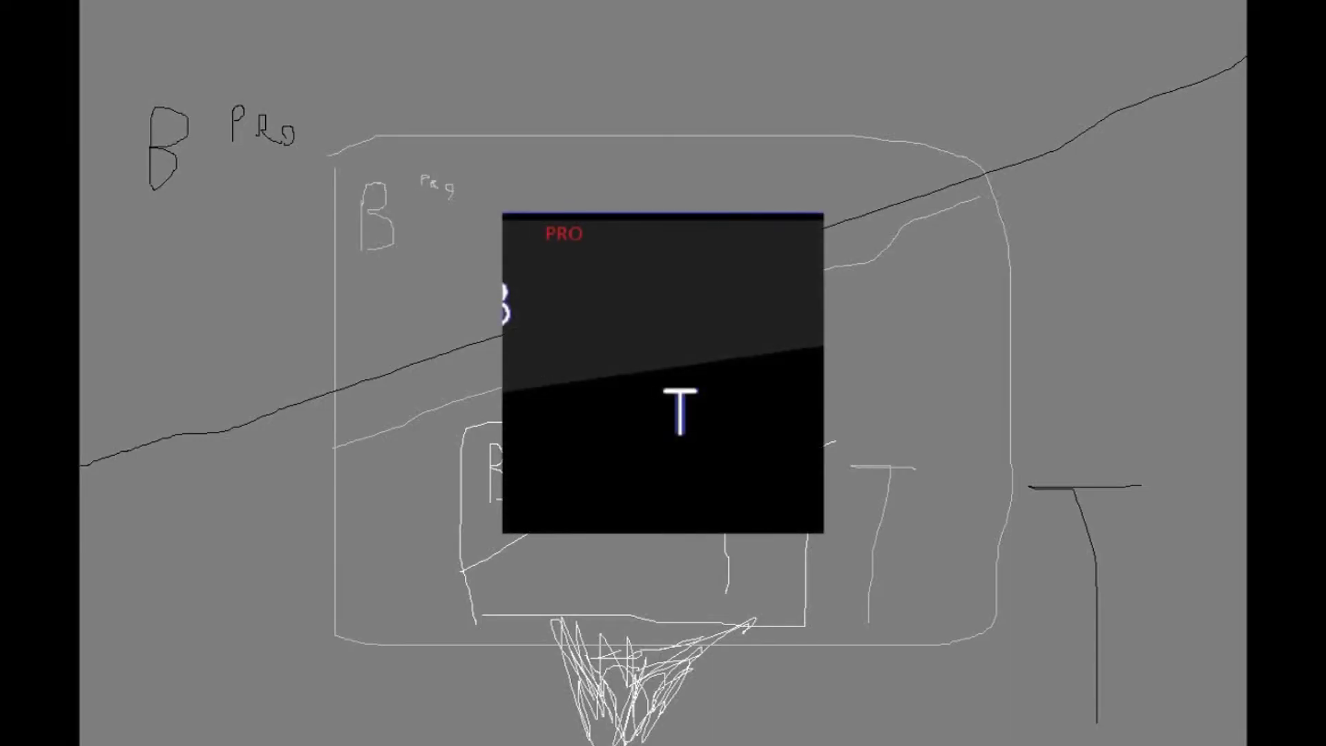